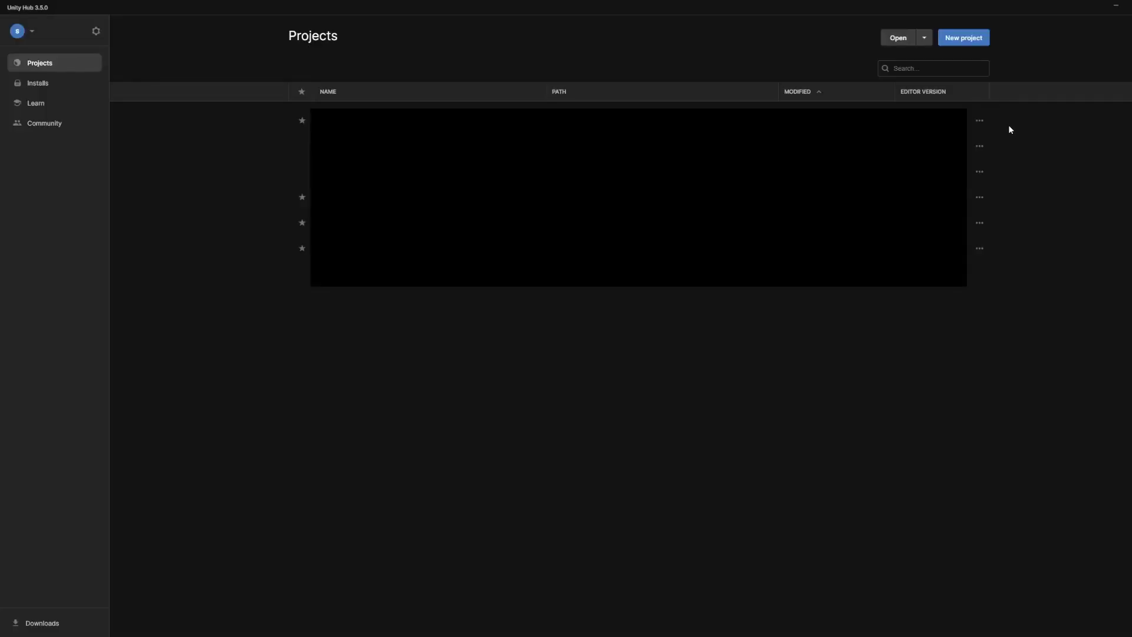
Step: Create a new 3D project named 'Auto Hand Setup VR' from Unity Hub
{"action": "left_click", "coordinate": [974, 36]}
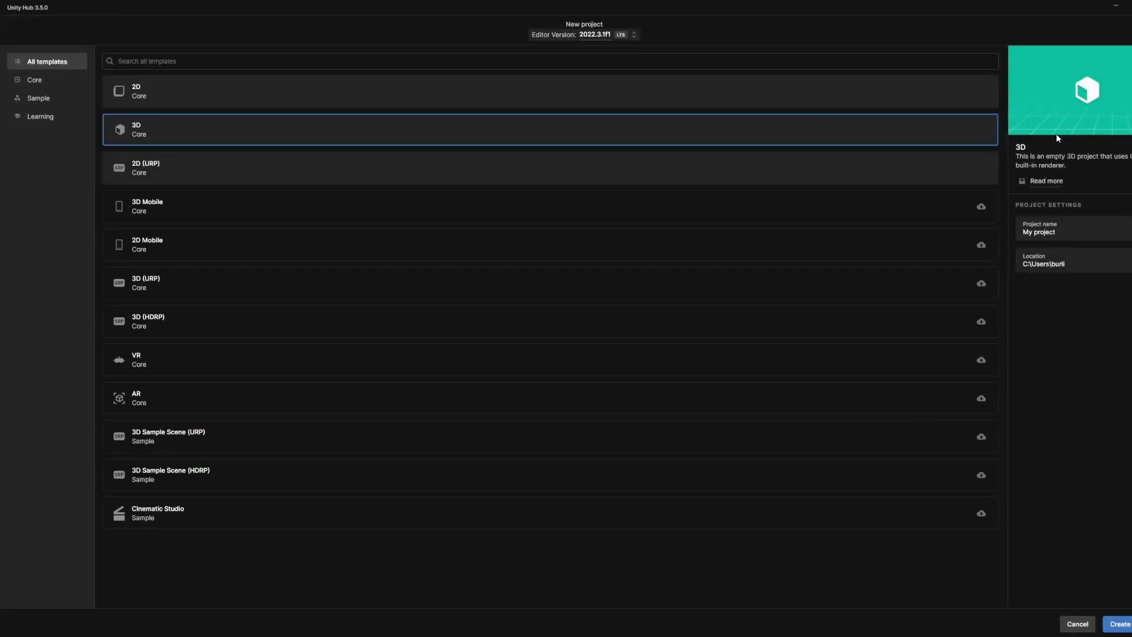
{"action": "left_click", "coordinate": [1053, 232]}
{"action": "type", "text": "Auto Hand Setup"}
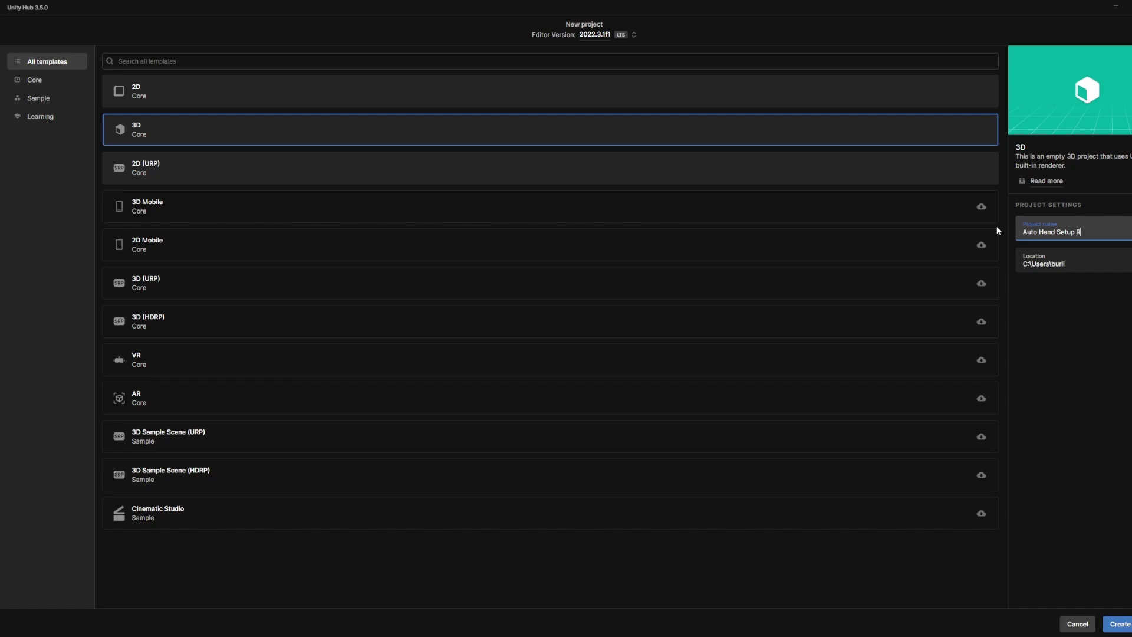
{"action": "type", "text": "R"}
{"action": "key", "text": "Return"}
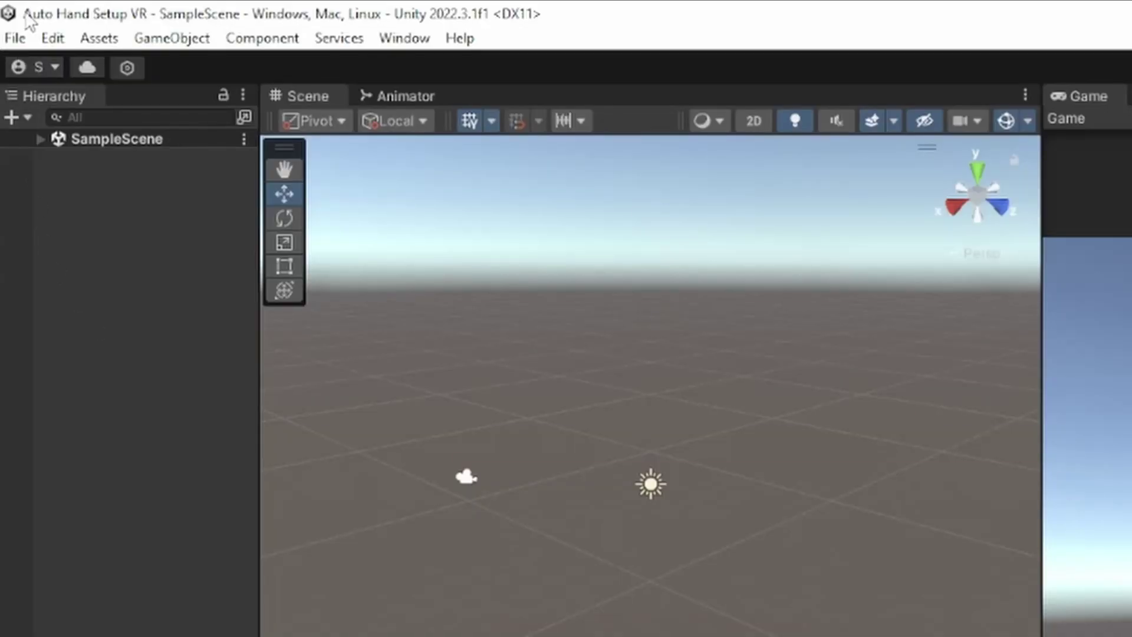
Step: Install XR Plug-in Management in Project Settings and enable the Oculus provider for Android
{"action": "left_click", "coordinate": [52, 37]}
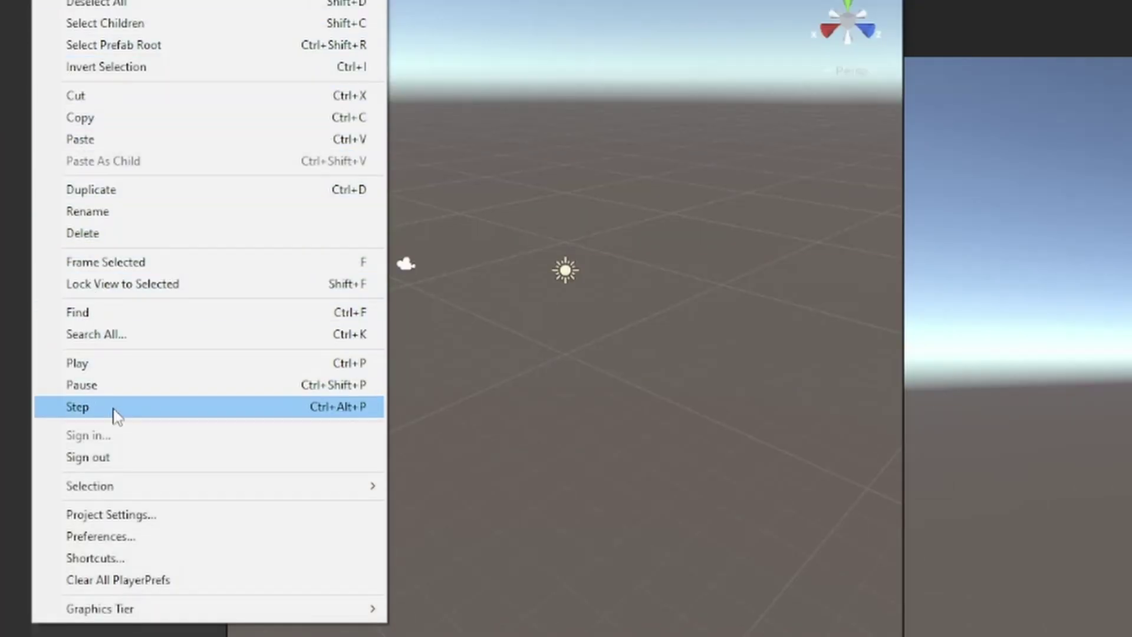
{"action": "left_click", "coordinate": [143, 517]}
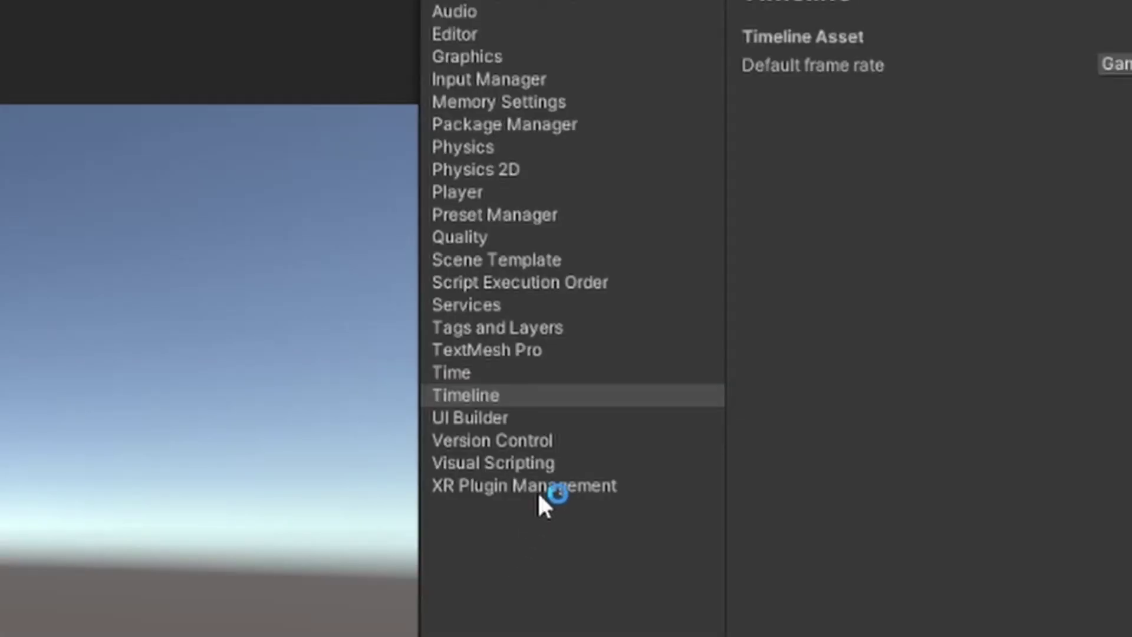
{"action": "left_click", "coordinate": [540, 496]}
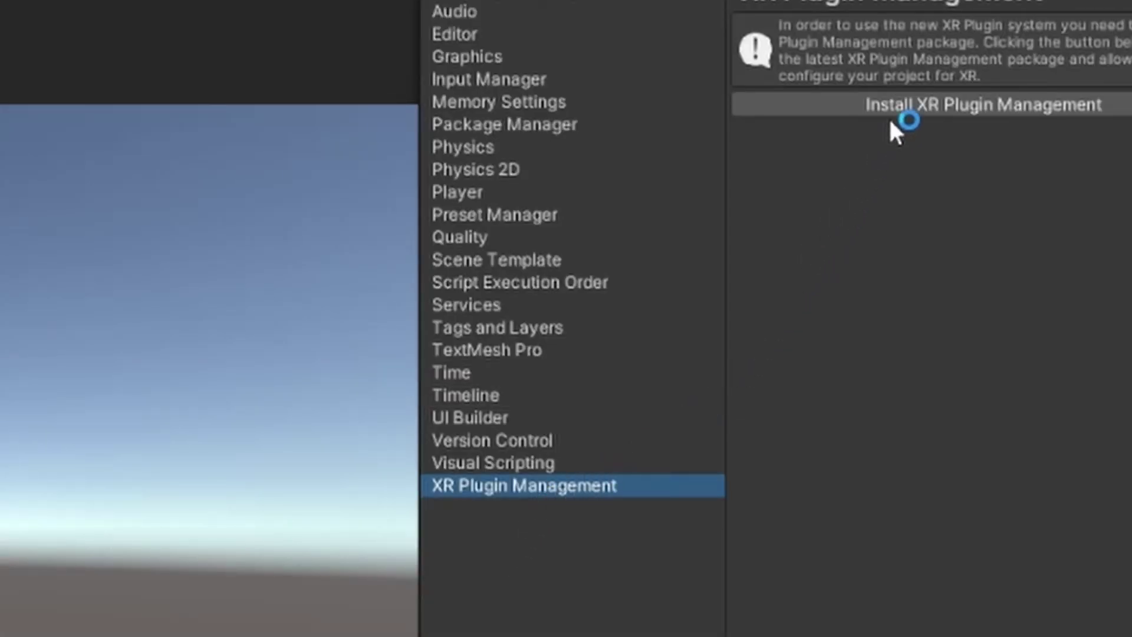
{"action": "left_click", "coordinate": [907, 109]}
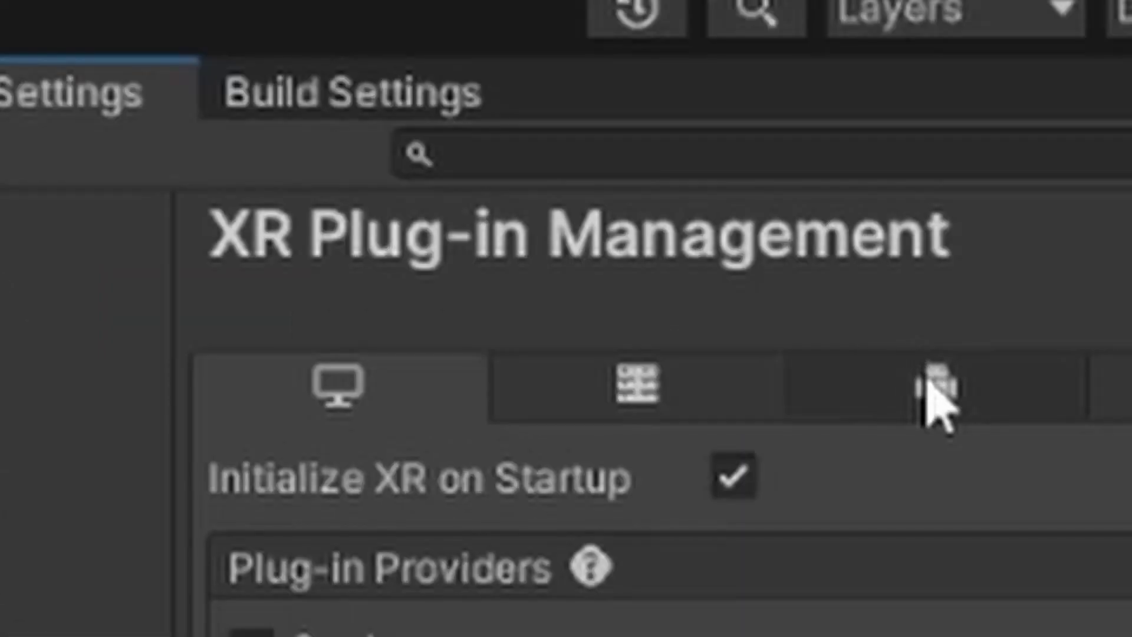
{"action": "left_click", "coordinate": [967, 201]}
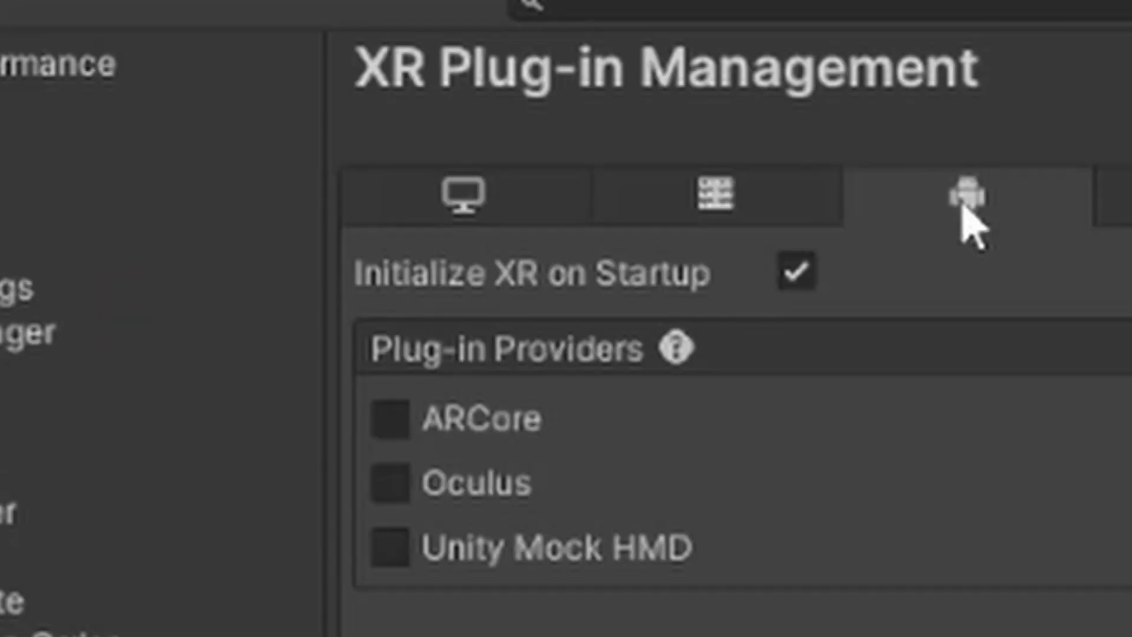
{"action": "left_click", "coordinate": [491, 493]}
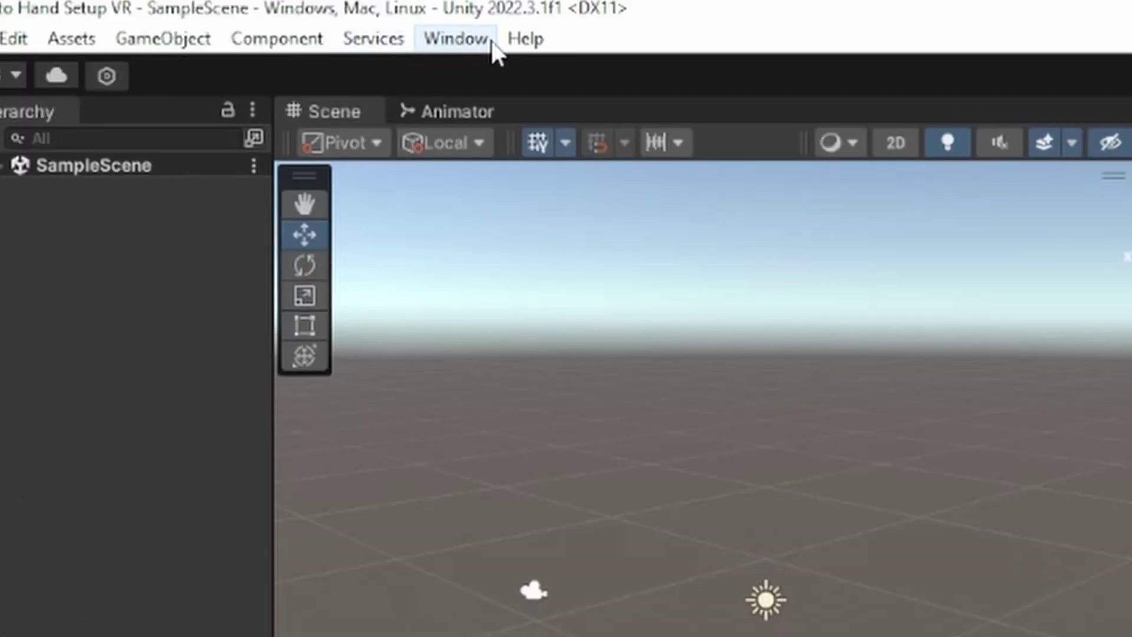
Step: Import the Oculus Integration package from My Assets in the Package Manager
{"action": "left_click", "coordinate": [455, 39]}
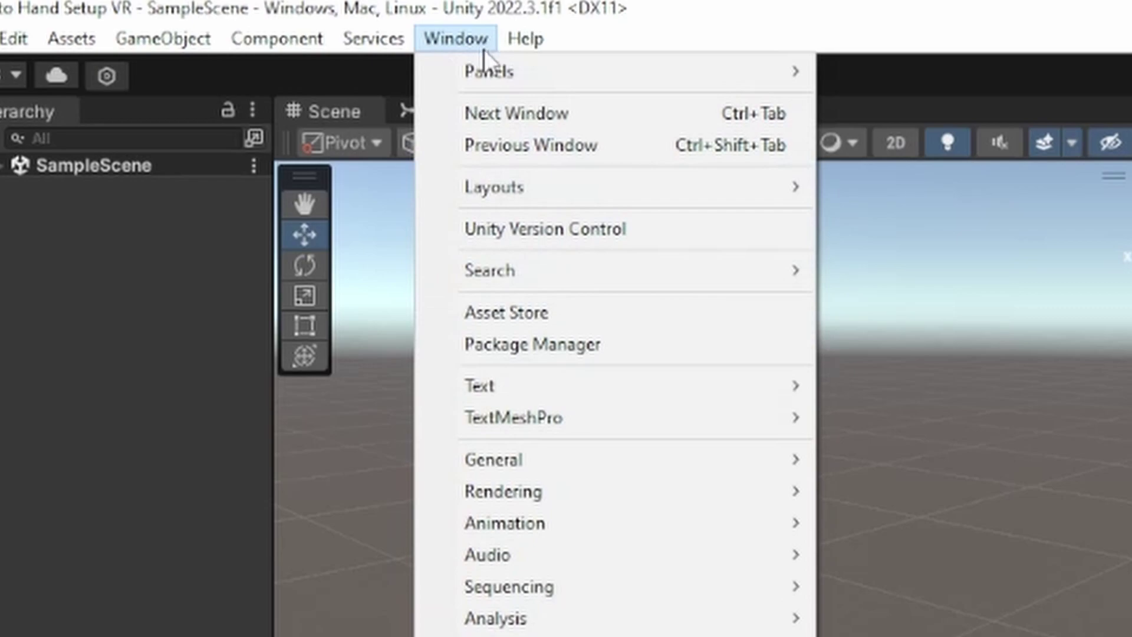
{"action": "left_click", "coordinate": [548, 352]}
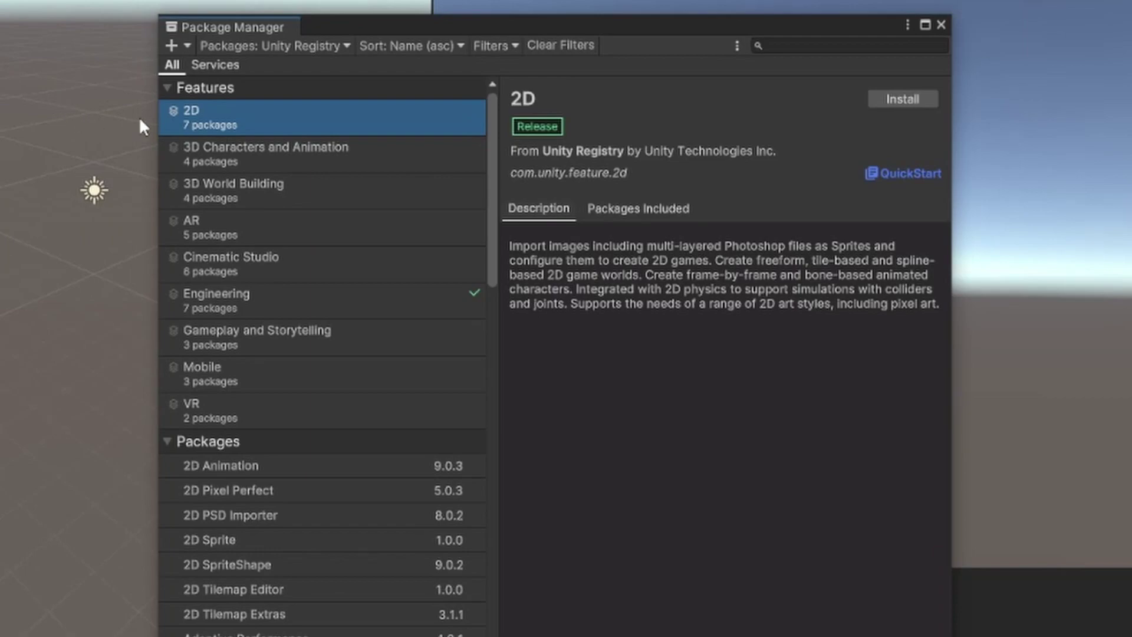
{"action": "left_click", "coordinate": [304, 43]}
{"action": "left_click", "coordinate": [281, 121]}
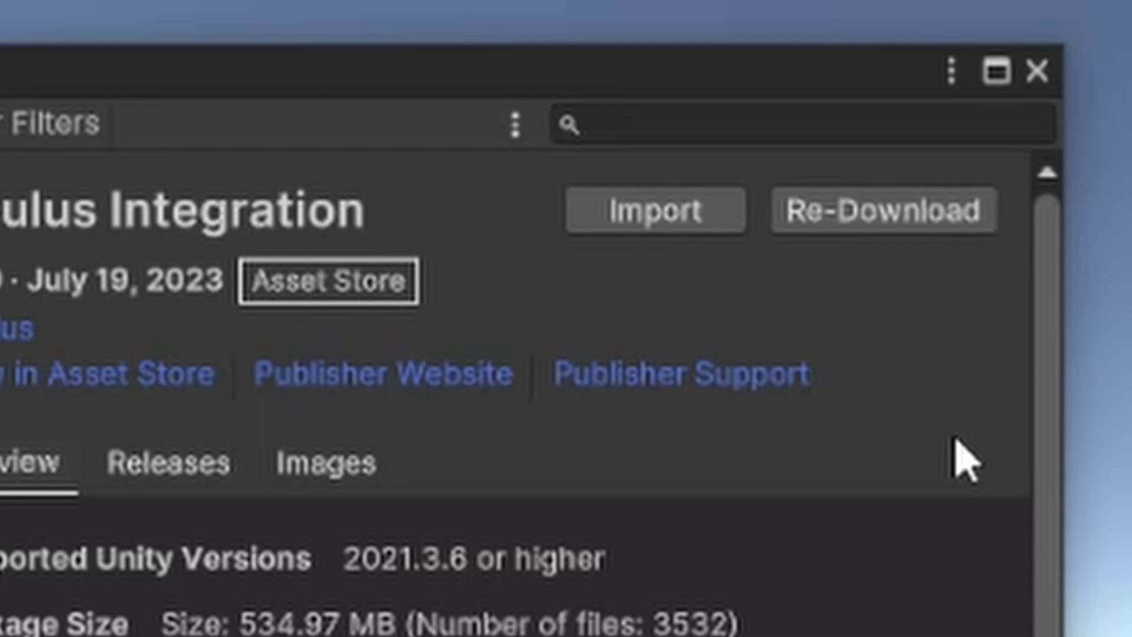
{"action": "left_click", "coordinate": [668, 217]}
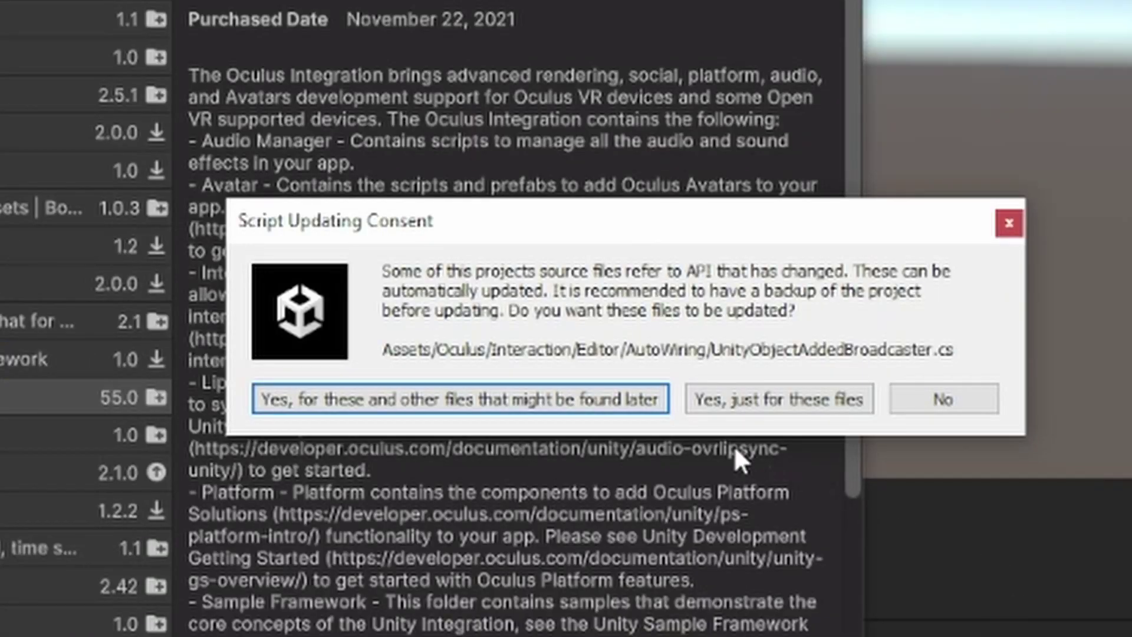
Step: Allow script updating, accept usage statistics, and clean up the obsolete Interaction SDK assets
{"action": "left_click", "coordinate": [517, 399]}
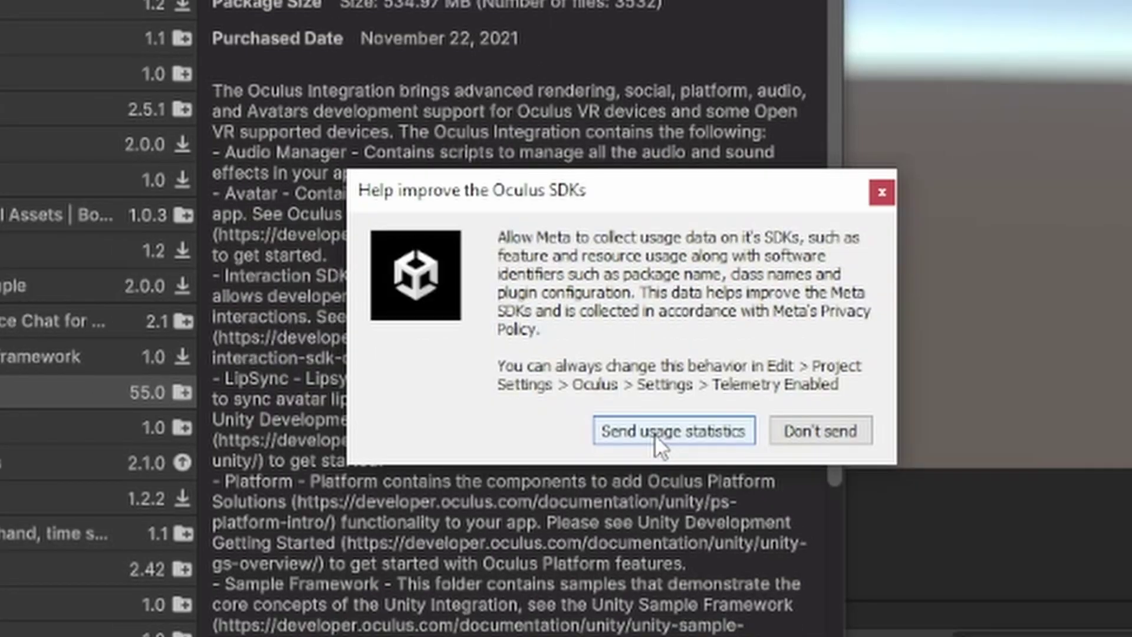
{"action": "left_click", "coordinate": [710, 439]}
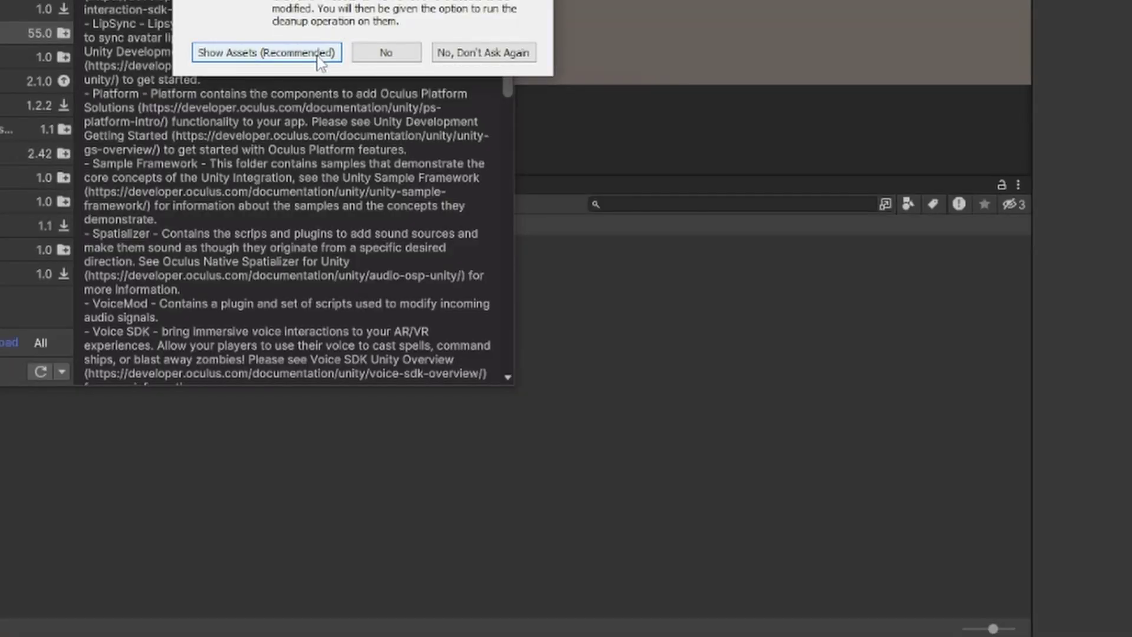
{"action": "left_click", "coordinate": [460, 420]}
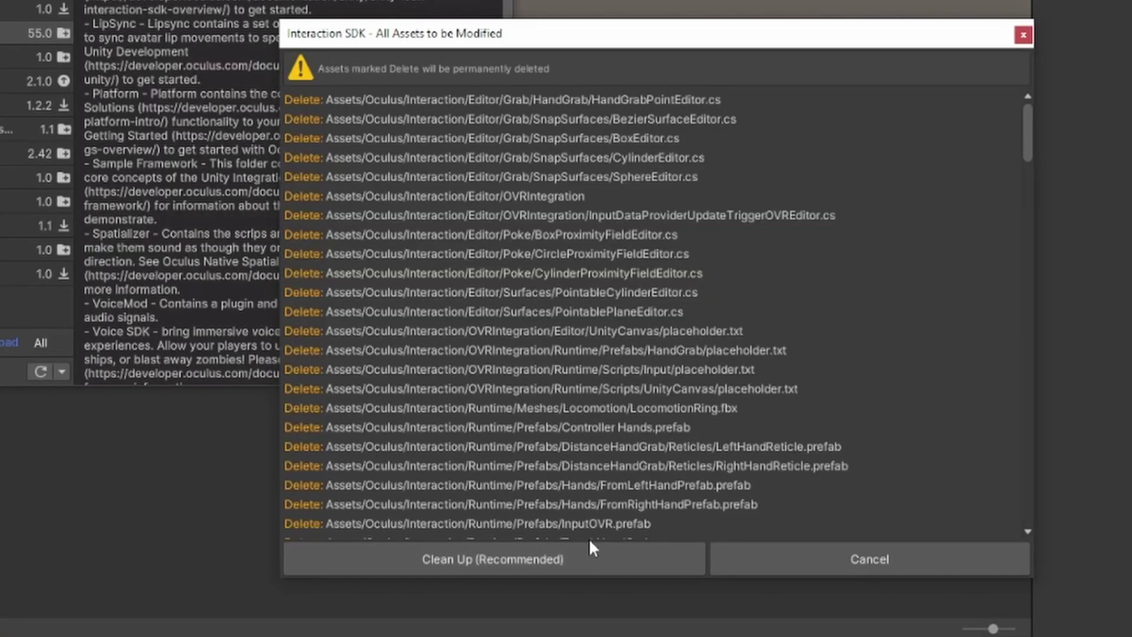
{"action": "left_click", "coordinate": [605, 544]}
{"action": "left_click", "coordinate": [711, 408]}
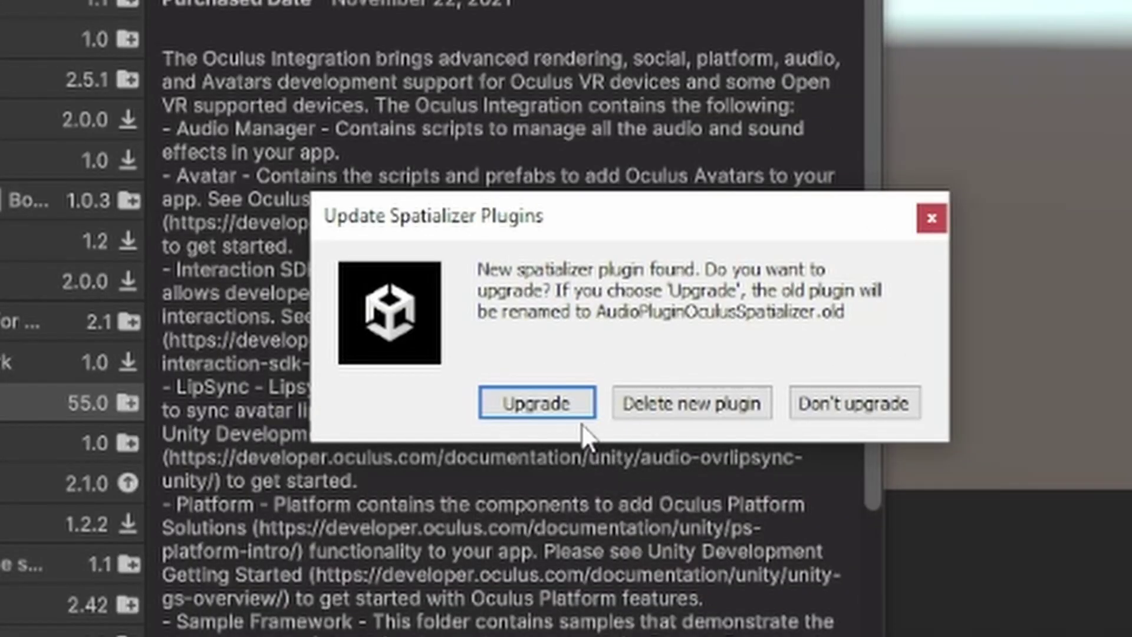
Step: Upgrade the Oculus spatializer plugin and restart the editor
{"action": "left_click", "coordinate": [571, 409]}
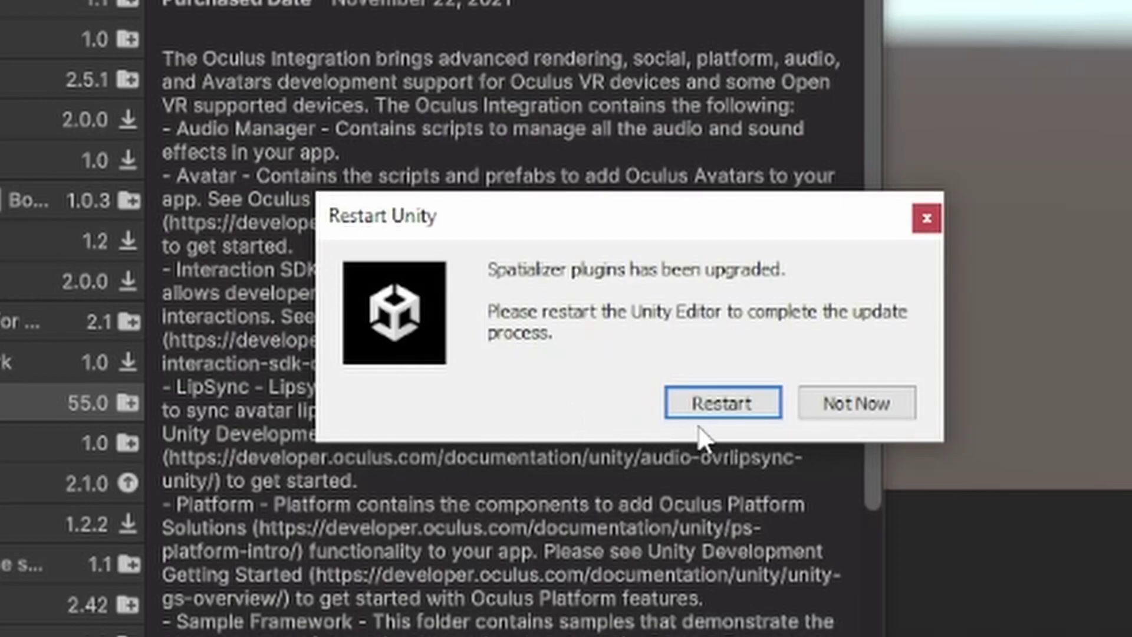
{"action": "left_click", "coordinate": [706, 407]}
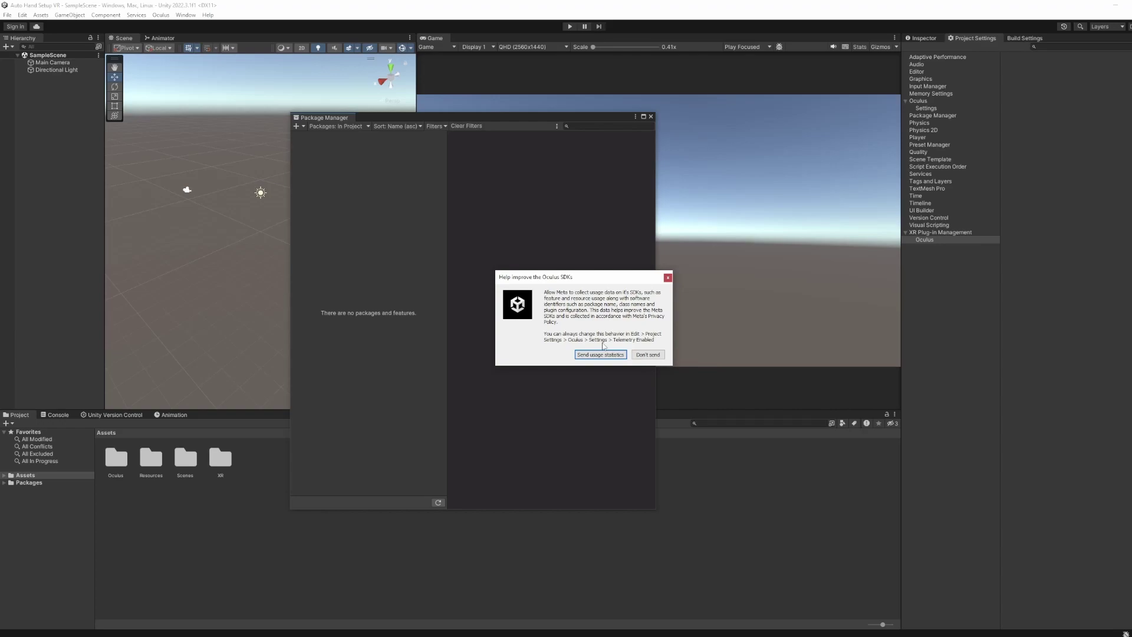
Step: Decline Oculus usage statistics and start importing Auto Hand - VR Physics Interaction from My Assets
{"action": "key", "text": "Tab"}
{"action": "key", "text": "Return"}
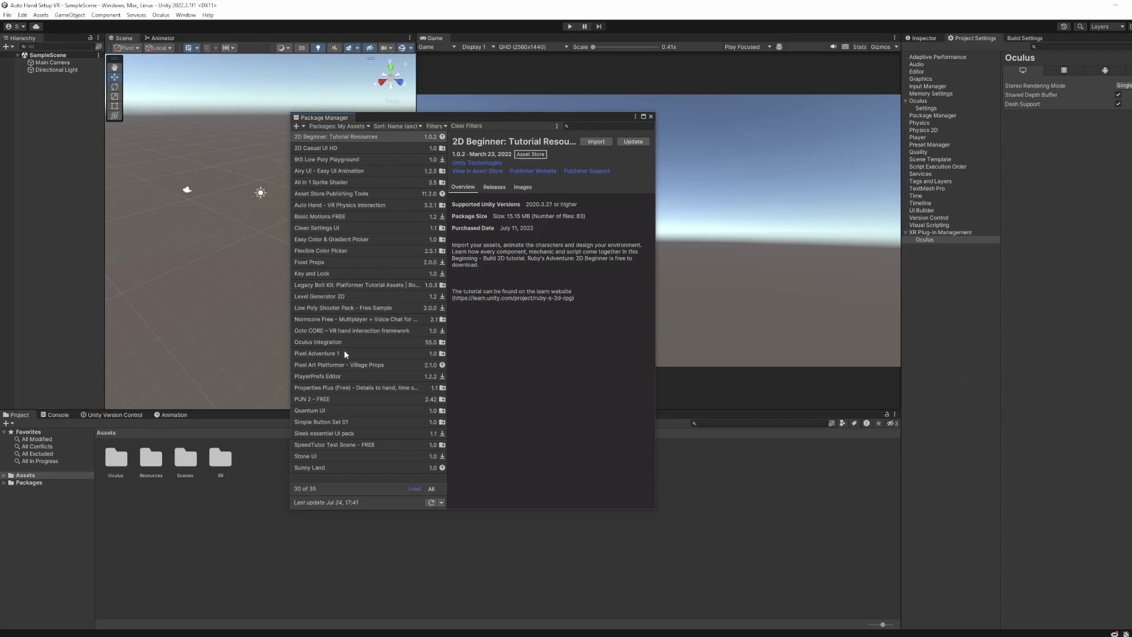
{"action": "left_click", "coordinate": [348, 206]}
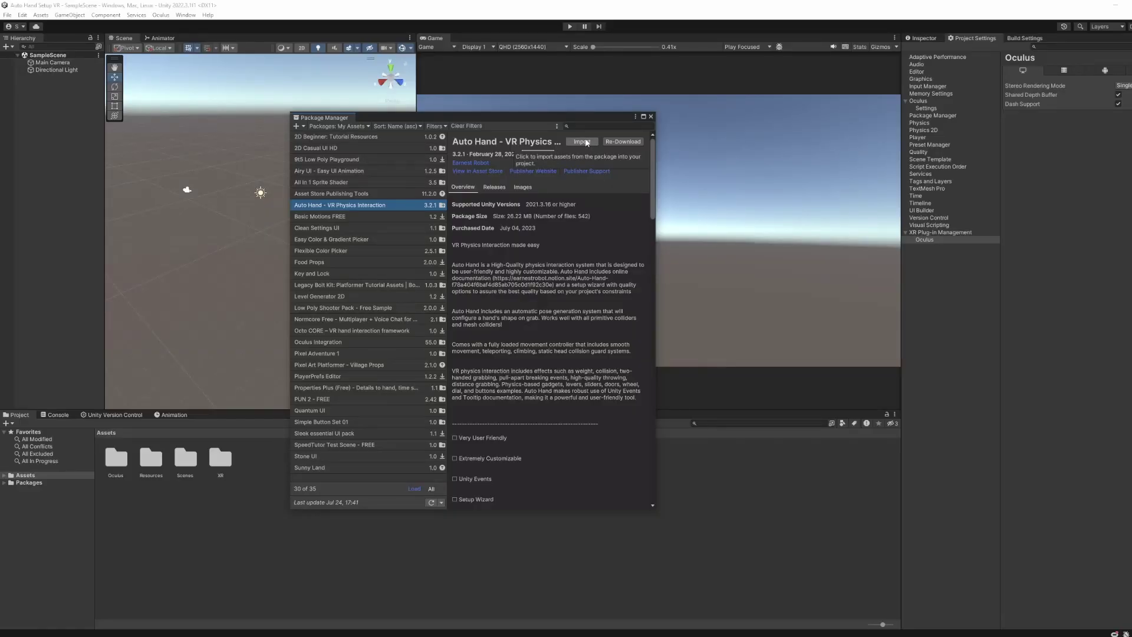
{"action": "left_click", "coordinate": [586, 142]}
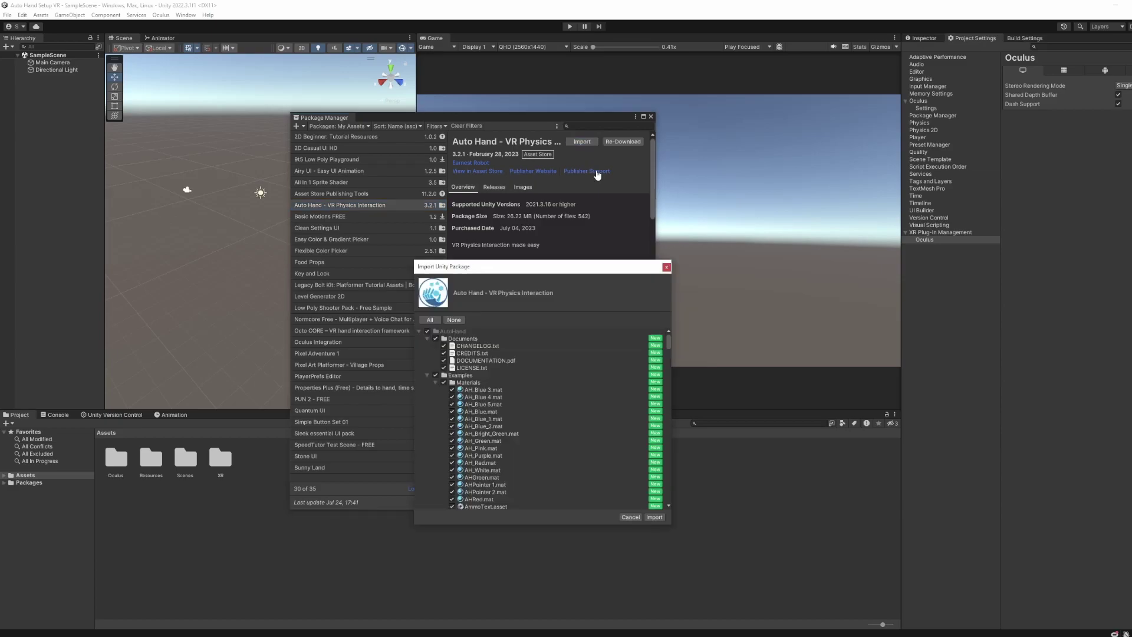
Step: Import all Auto Hand files and set physics quality to HIGH (Quest Recommended)
{"action": "left_click", "coordinate": [652, 519]}
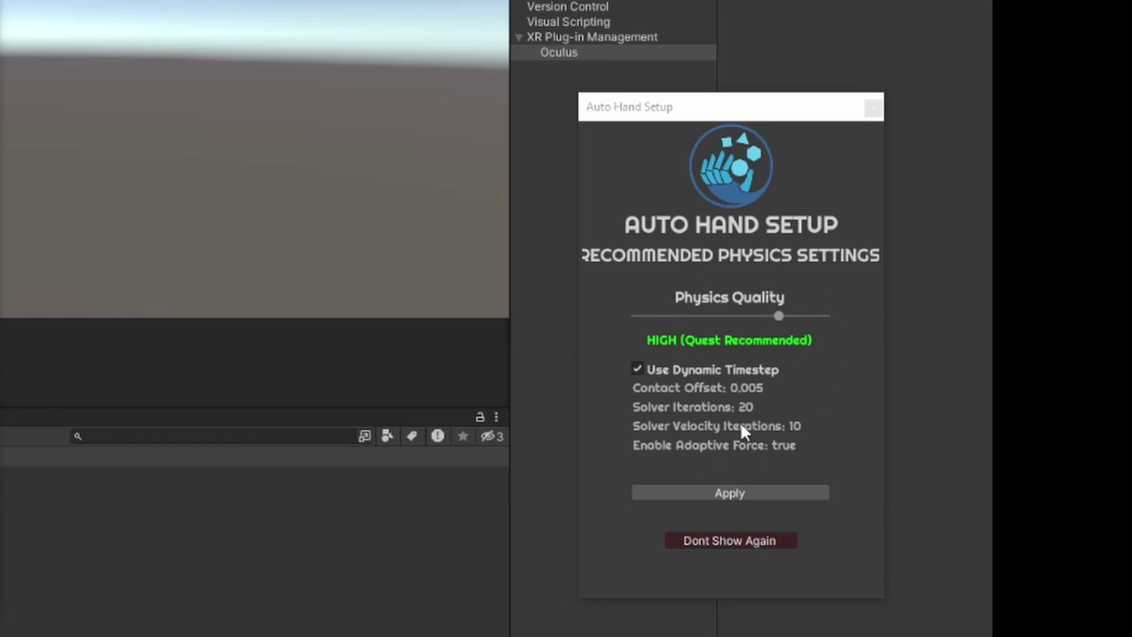
{"action": "left_click", "coordinate": [776, 312]}
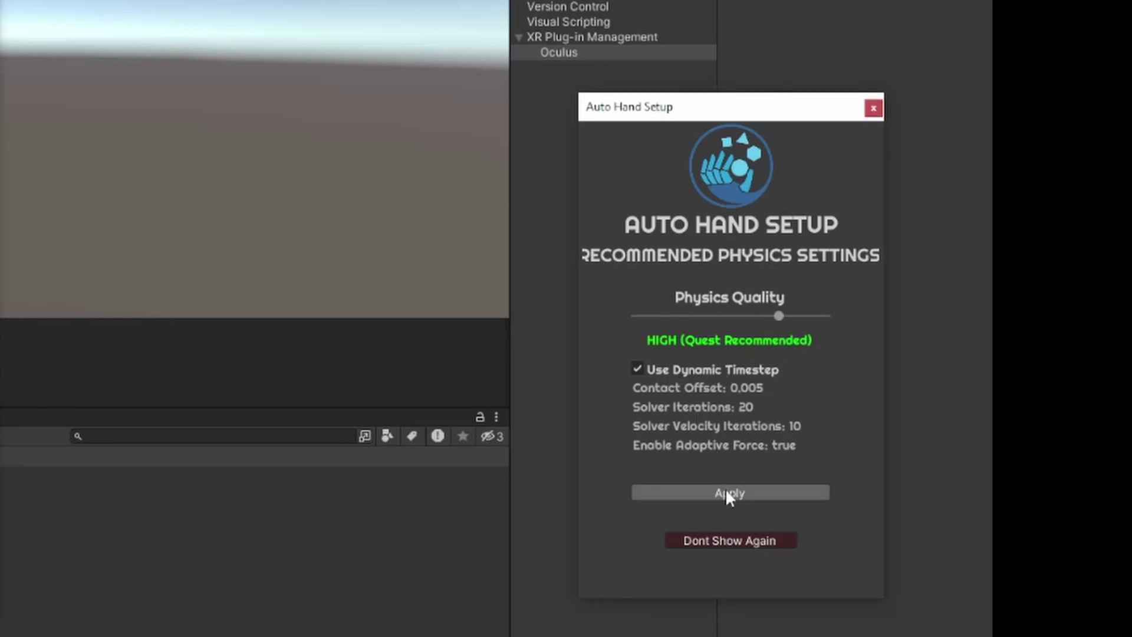
Step: Apply the recommended physics settings and import Auto Hand's Oculus Integration setup package
{"action": "left_click", "coordinate": [725, 489]}
{"action": "left_click", "coordinate": [310, 256]}
{"action": "double_click", "coordinate": [315, 258]}
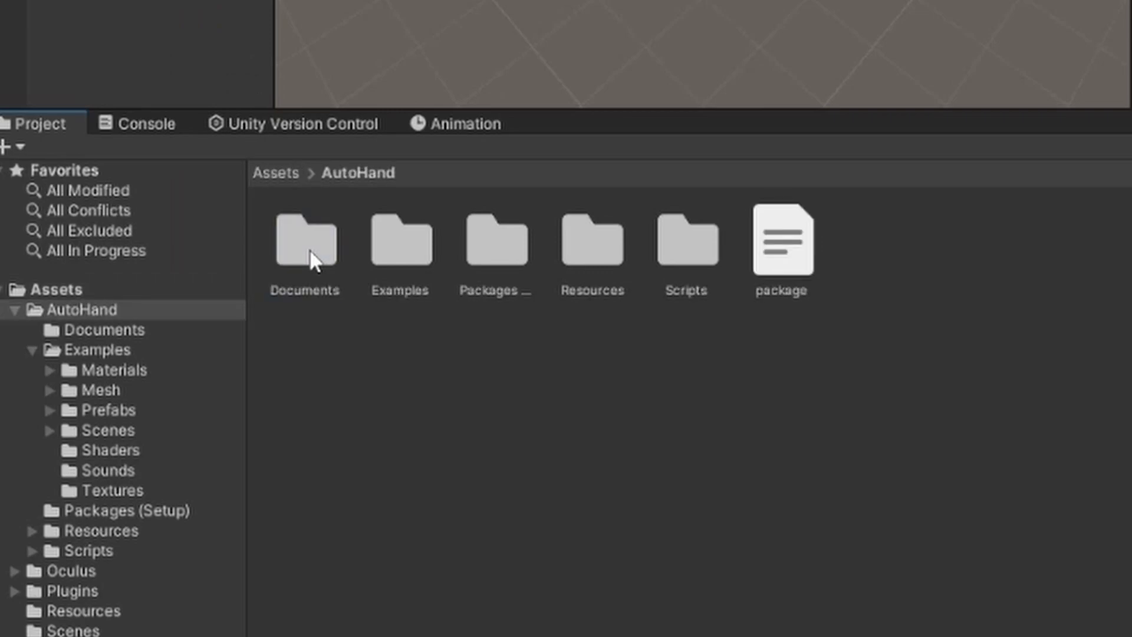
{"action": "double_click", "coordinate": [498, 232]}
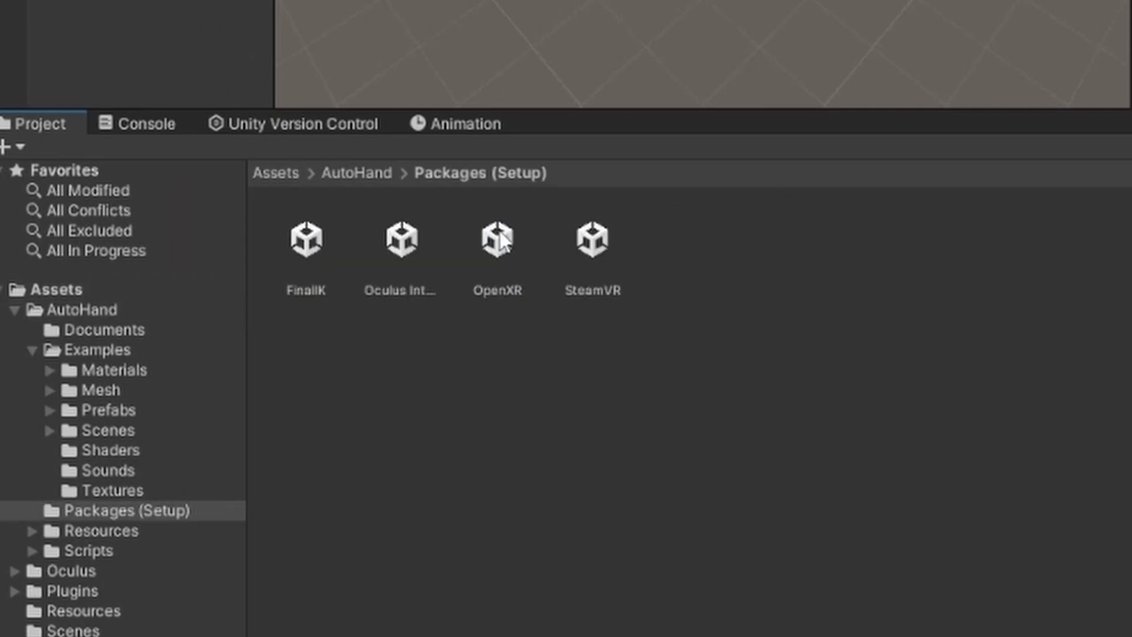
{"action": "double_click", "coordinate": [390, 256]}
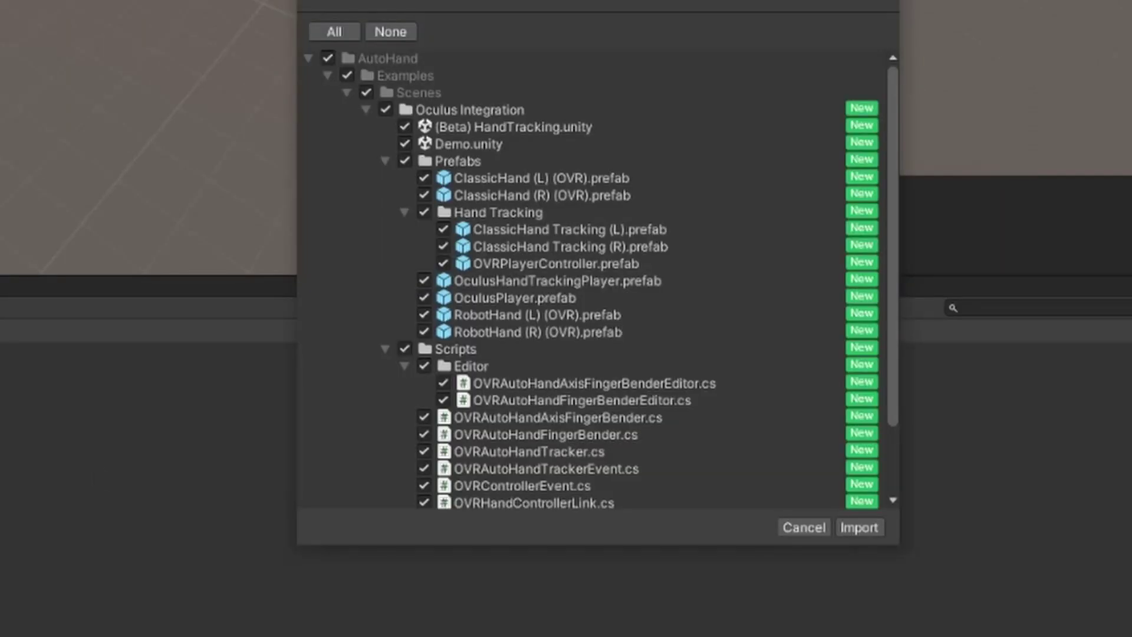
{"action": "left_click", "coordinate": [854, 528]}
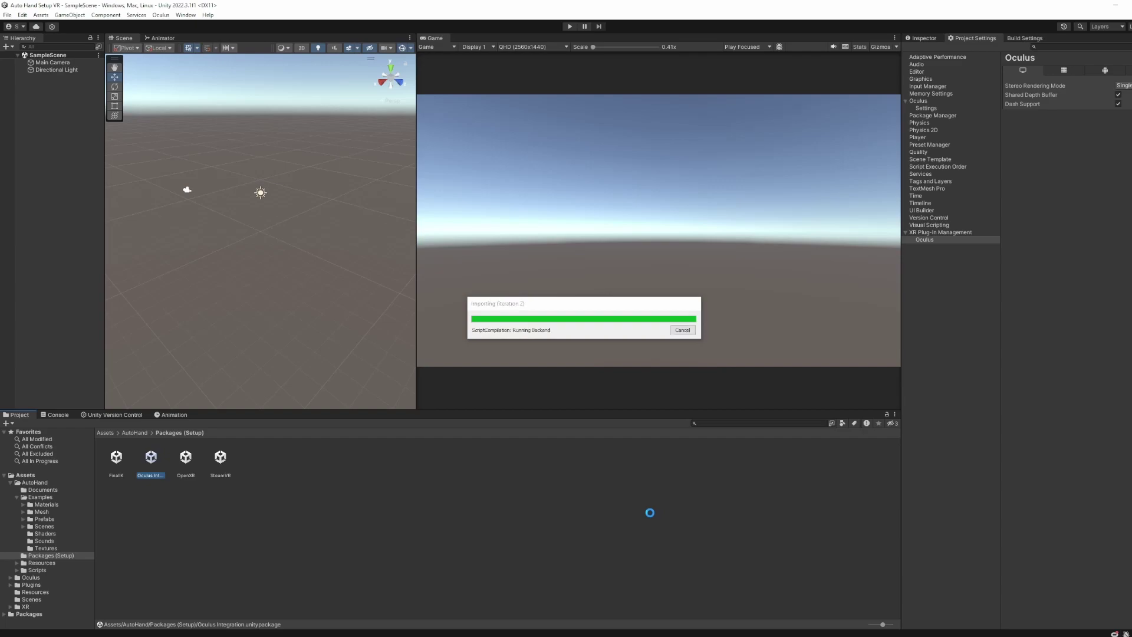
Step: Load the Demo scene from AutoHand > Examples > Scenes > Oculus Integration
{"action": "left_click", "coordinate": [129, 432]}
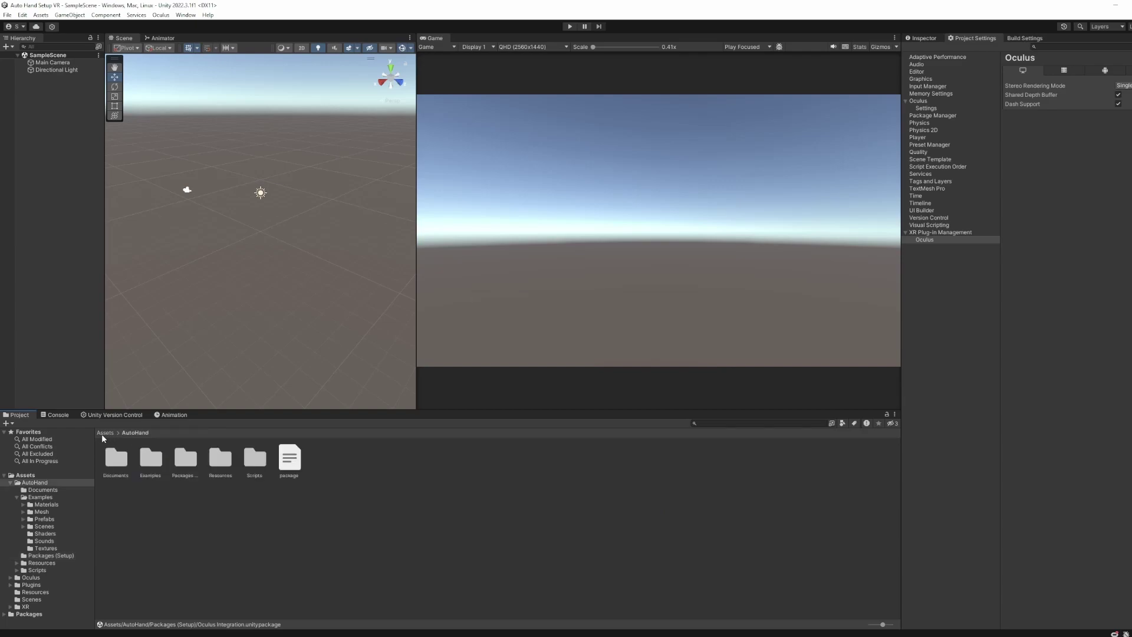
{"action": "double_click", "coordinate": [151, 457]}
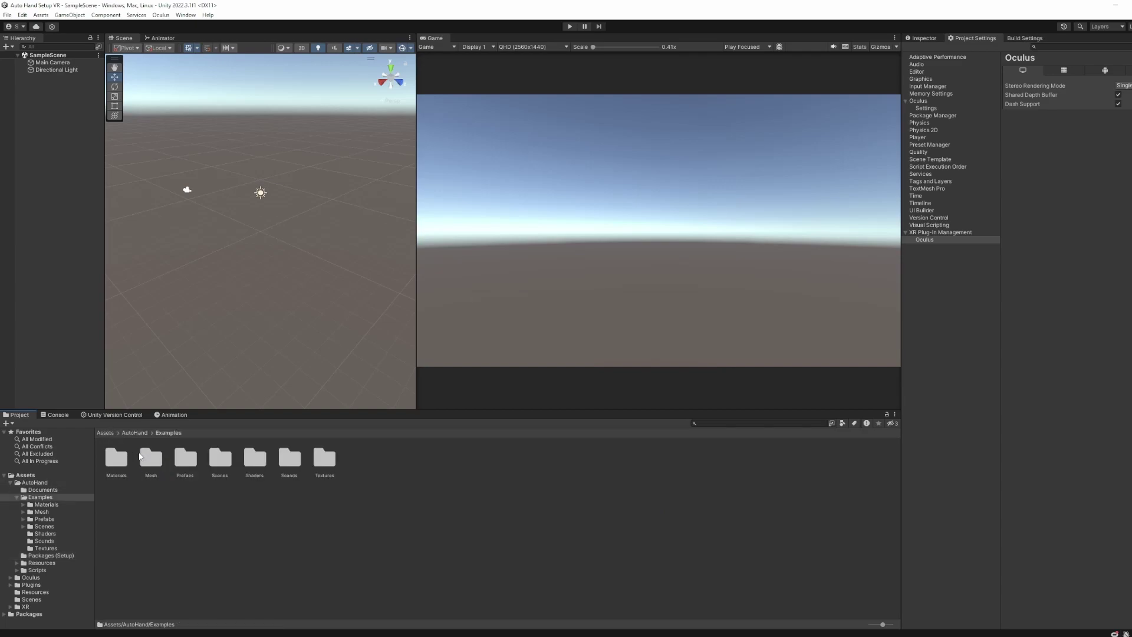
{"action": "double_click", "coordinate": [220, 457]}
{"action": "double_click", "coordinate": [128, 458]}
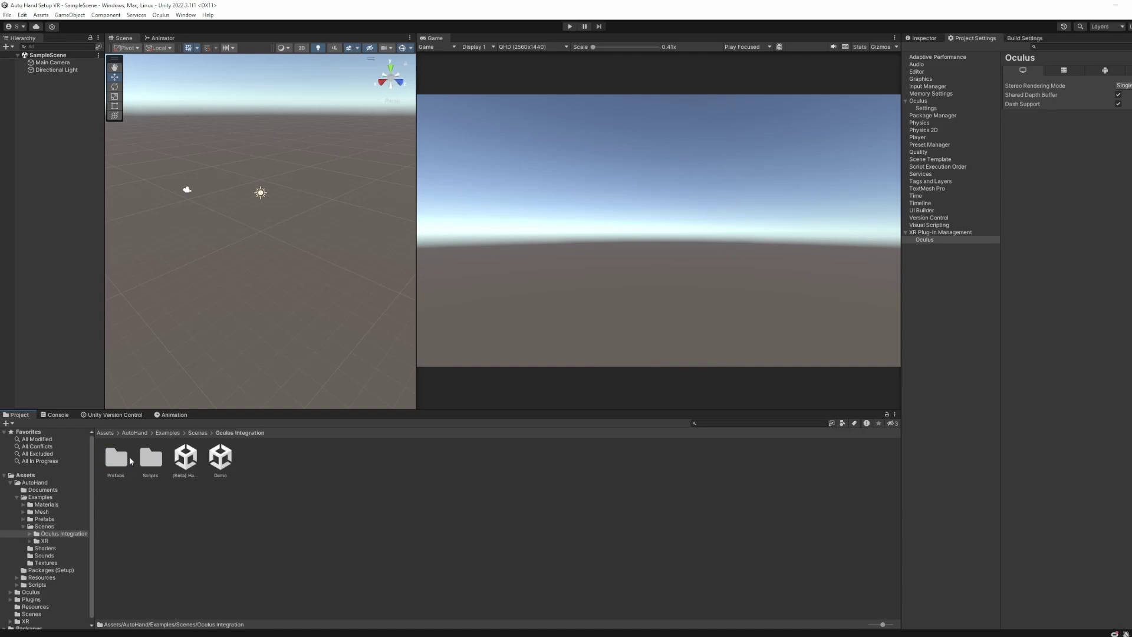
{"action": "double_click", "coordinate": [227, 457]}
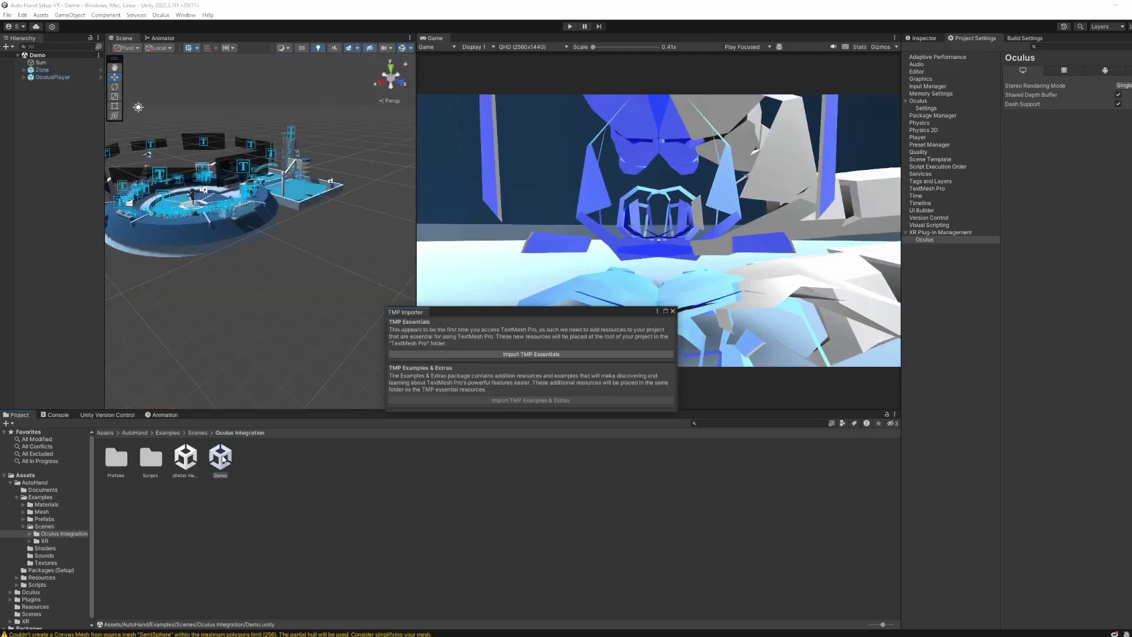
Step: Import TMP Essentials and close the TextMesh Pro importer
{"action": "left_click", "coordinate": [557, 356]}
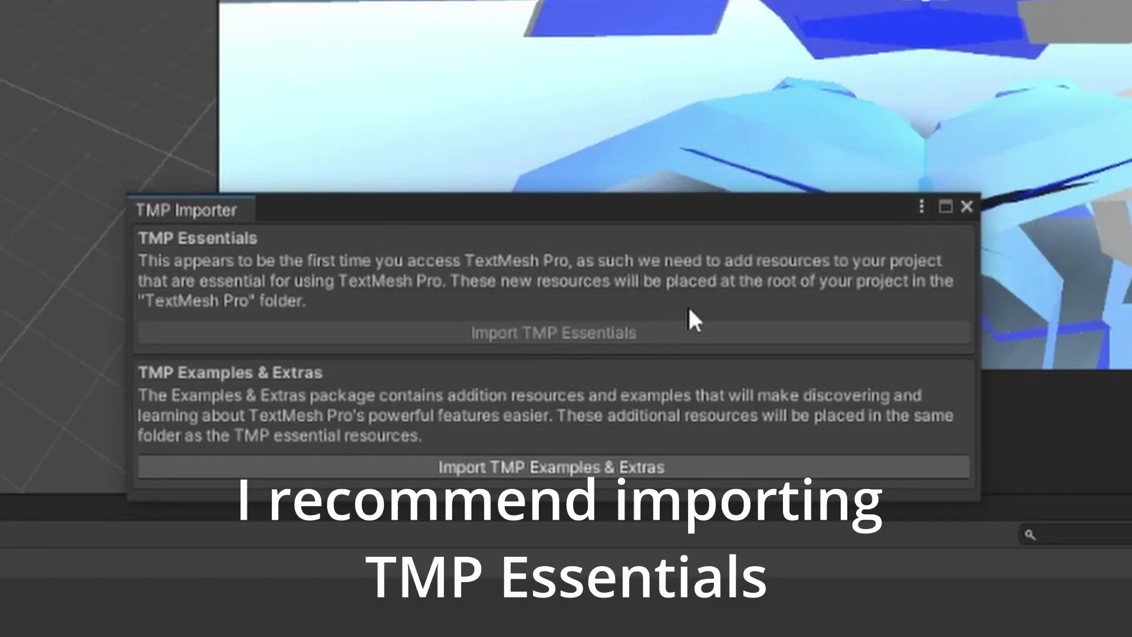
{"action": "left_click", "coordinate": [966, 209]}
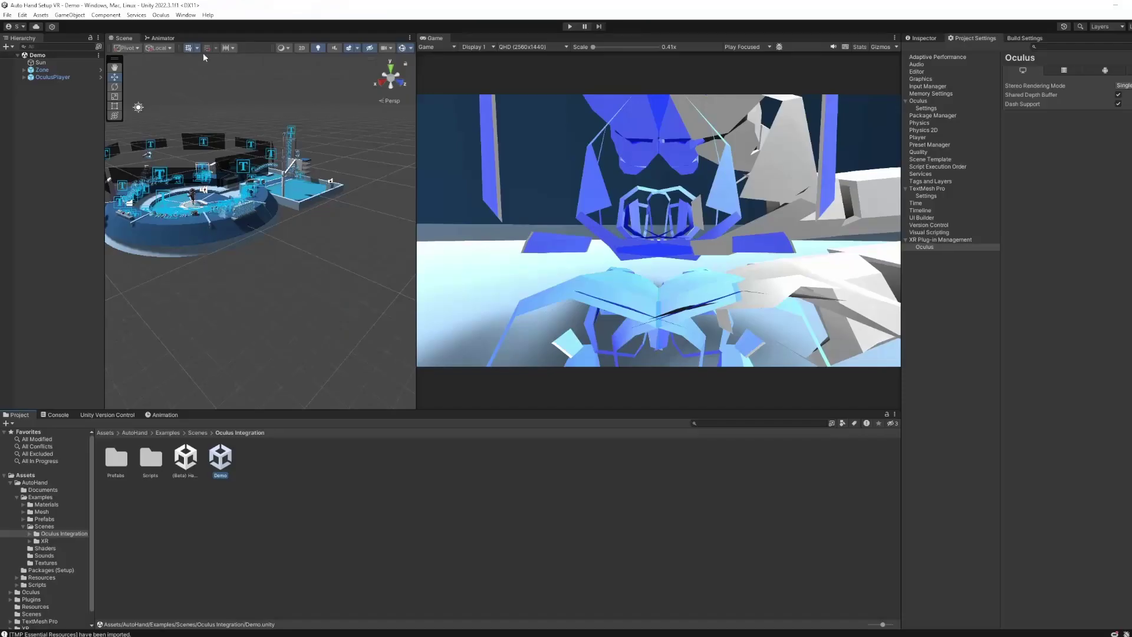
{"action": "left_click", "coordinate": [186, 15]}
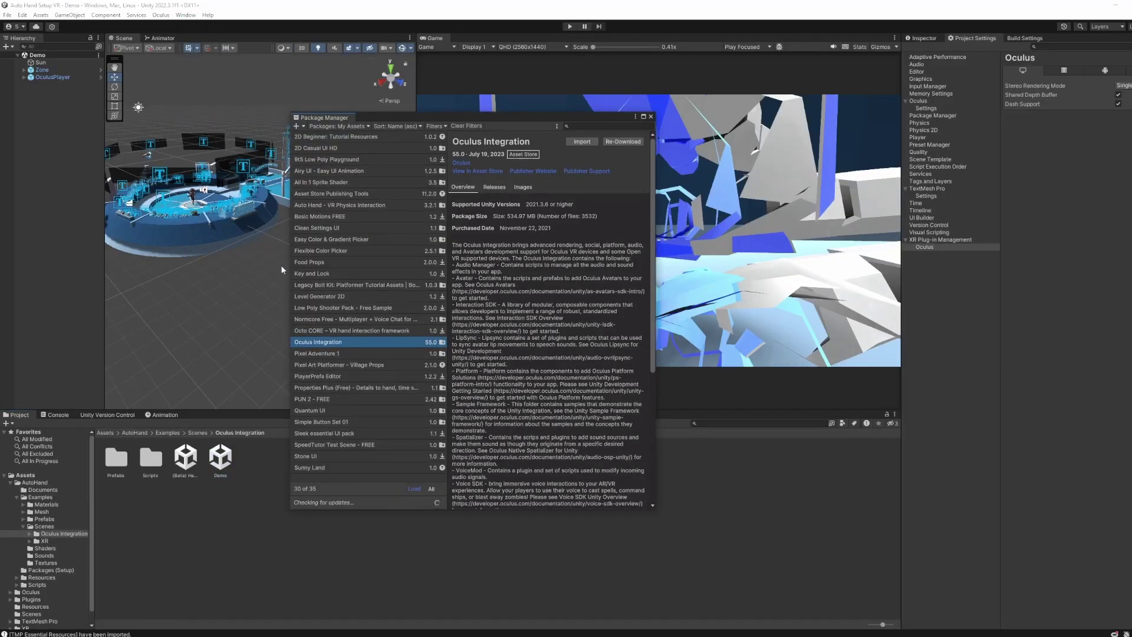
Step: Install the Universal RP package from the Unity Registry
{"action": "left_click", "coordinate": [336, 125]}
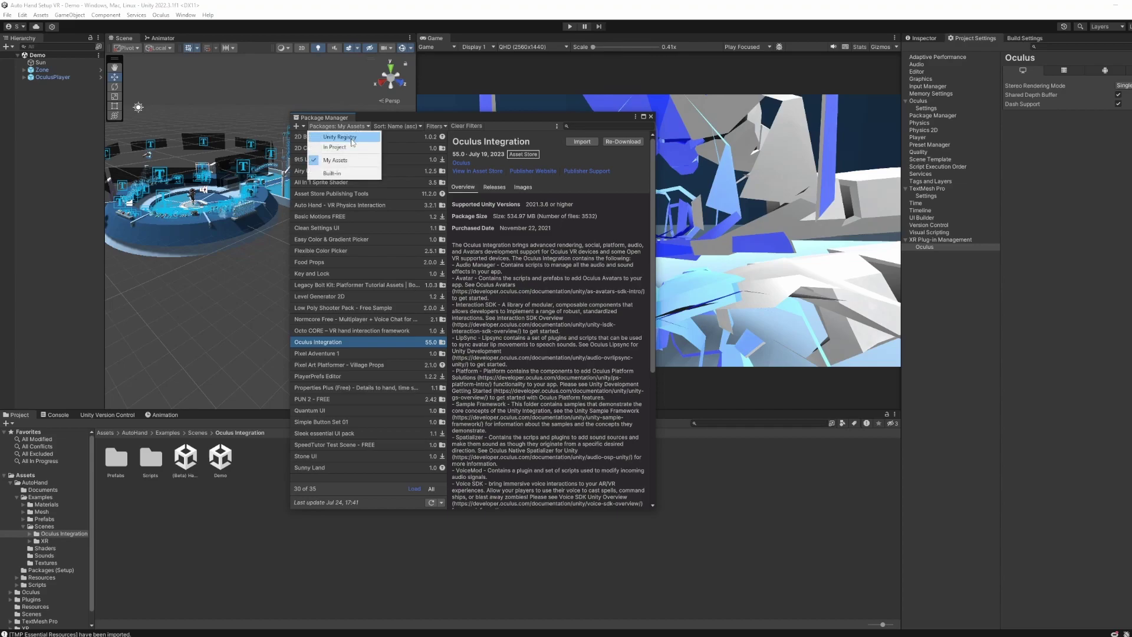
{"action": "left_click", "coordinate": [353, 149]}
{"action": "scroll", "coordinate": [337, 344], "scroll_direction": "down", "scroll_amount": 3}
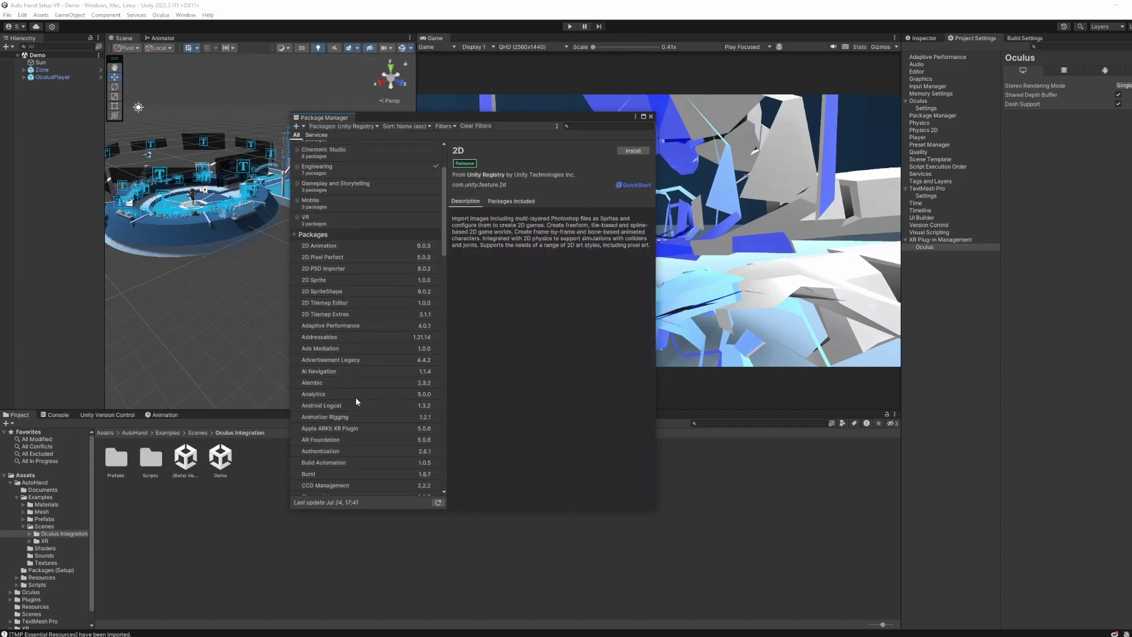
{"action": "scroll", "coordinate": [356, 398], "scroll_direction": "down", "scroll_amount": 2}
{"action": "left_click_drag", "start_coordinate": [443, 263], "coordinate": [453, 493]}
{"action": "left_click", "coordinate": [432, 365]}
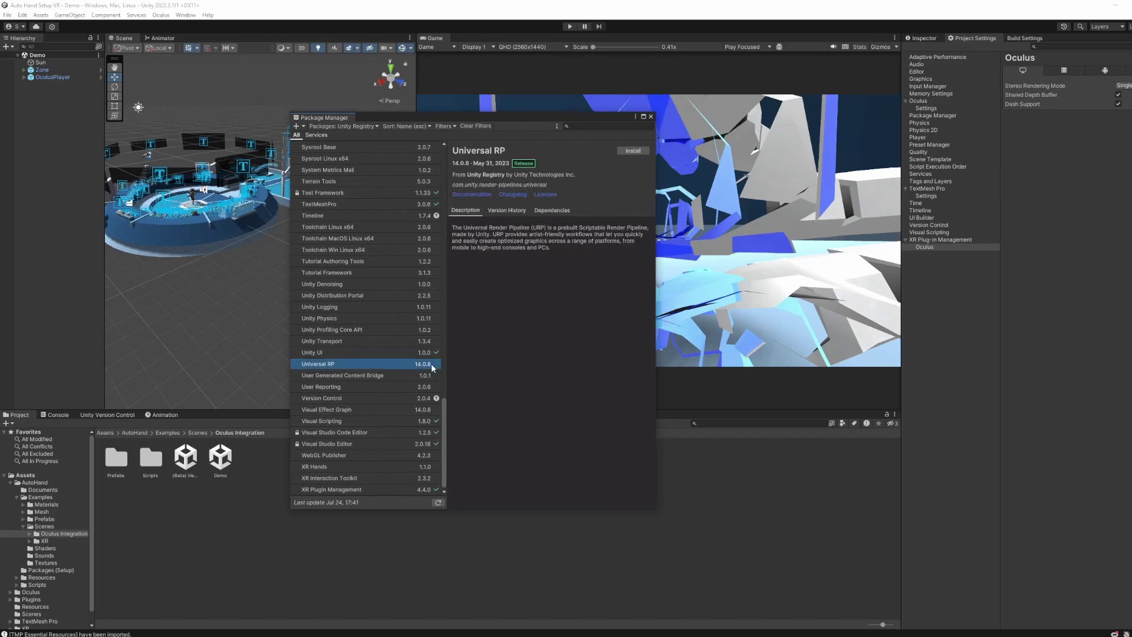
{"action": "left_click", "coordinate": [634, 151]}
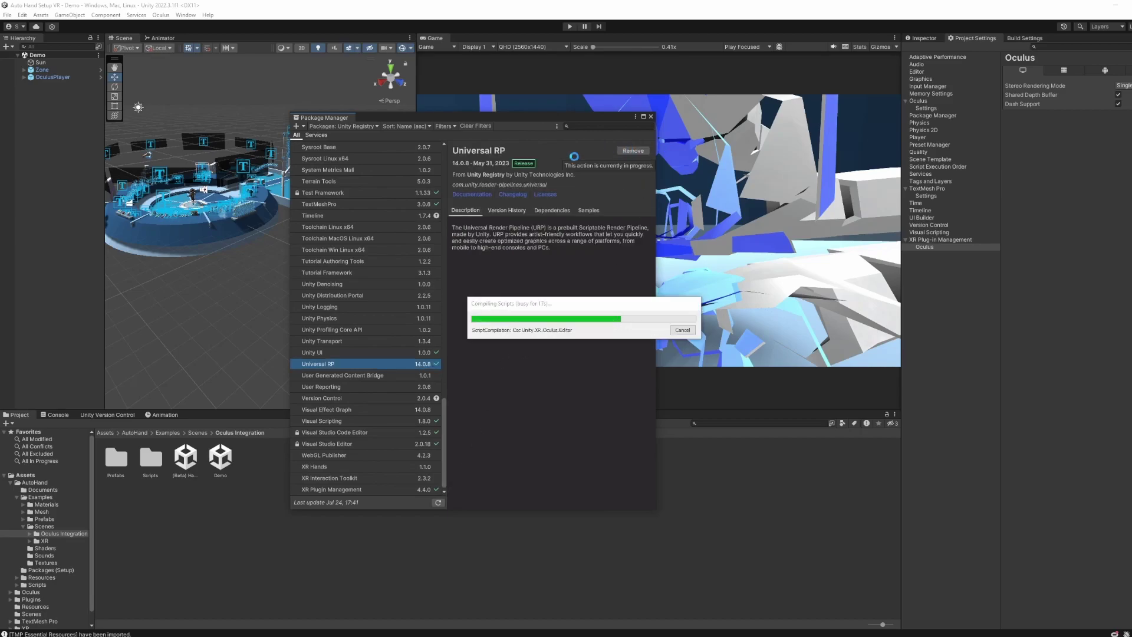
Step: Bring up the Render Pipeline Converter from the Window > Rendering menu
{"action": "left_click", "coordinate": [202, 15]}
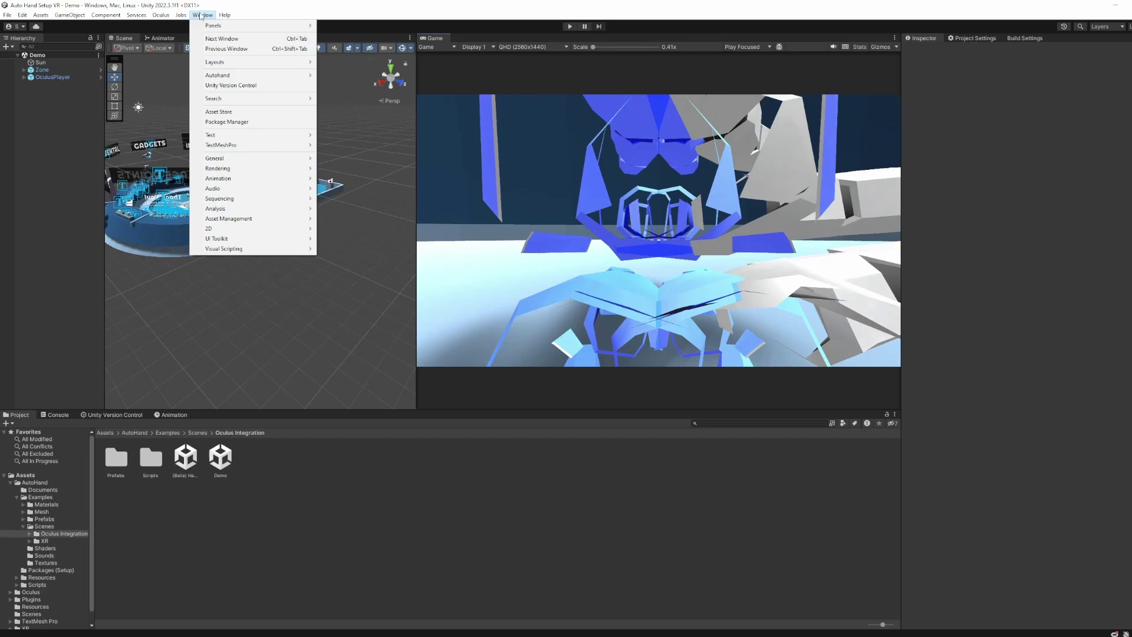
{"action": "left_click", "coordinate": [202, 16]}
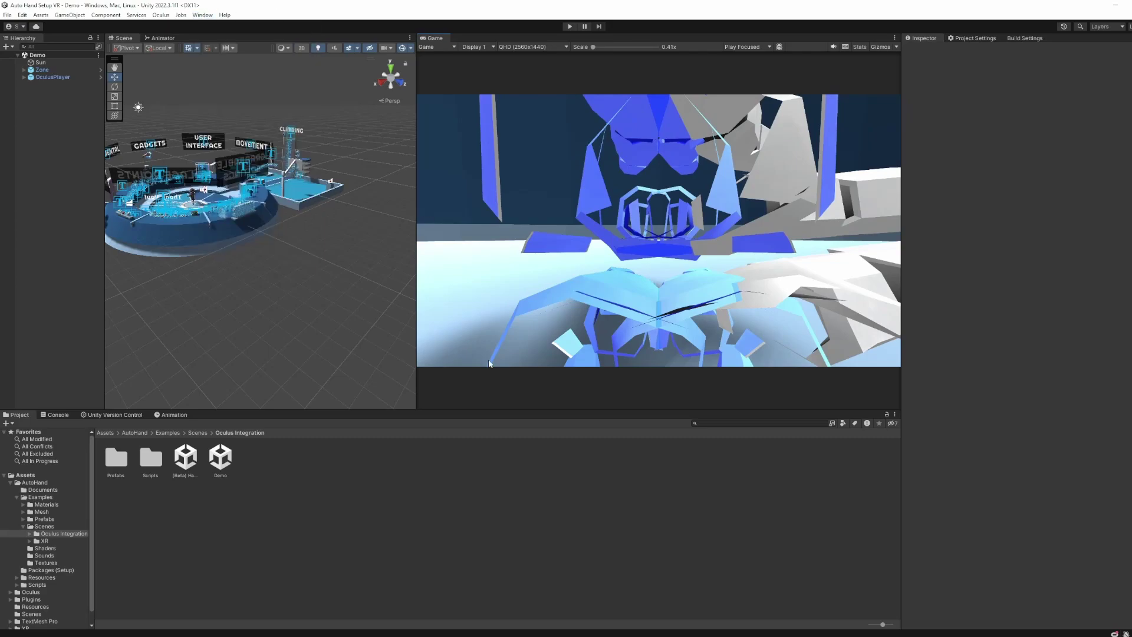
{"action": "left_click", "coordinate": [204, 15]}
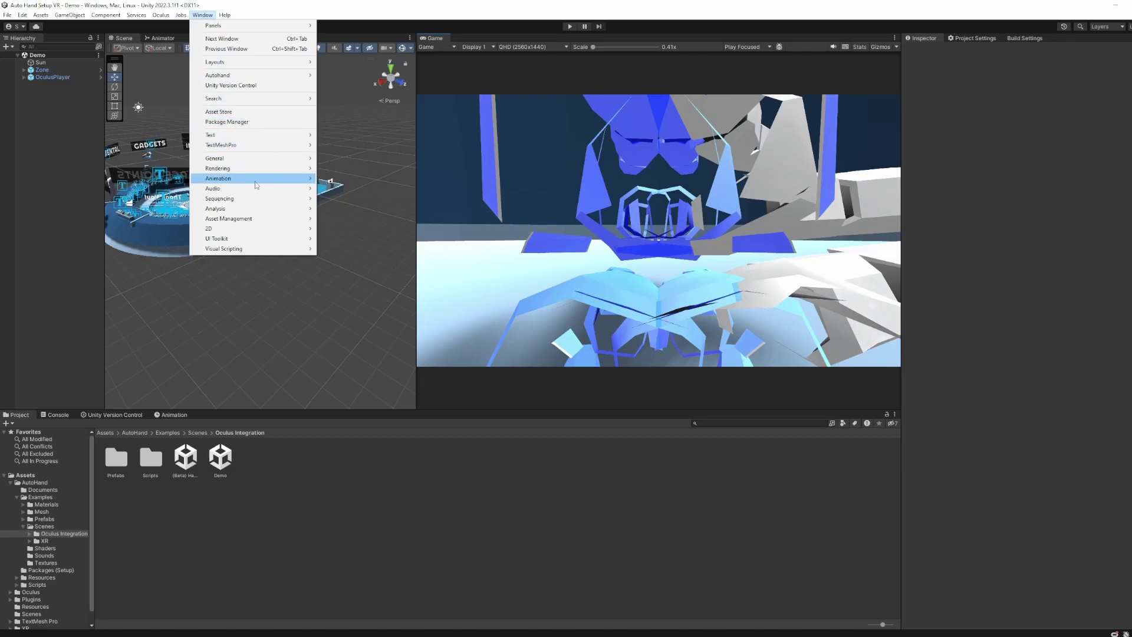
{"action": "mouse_move", "coordinate": [218, 169]}
{"action": "left_click", "coordinate": [354, 202]}
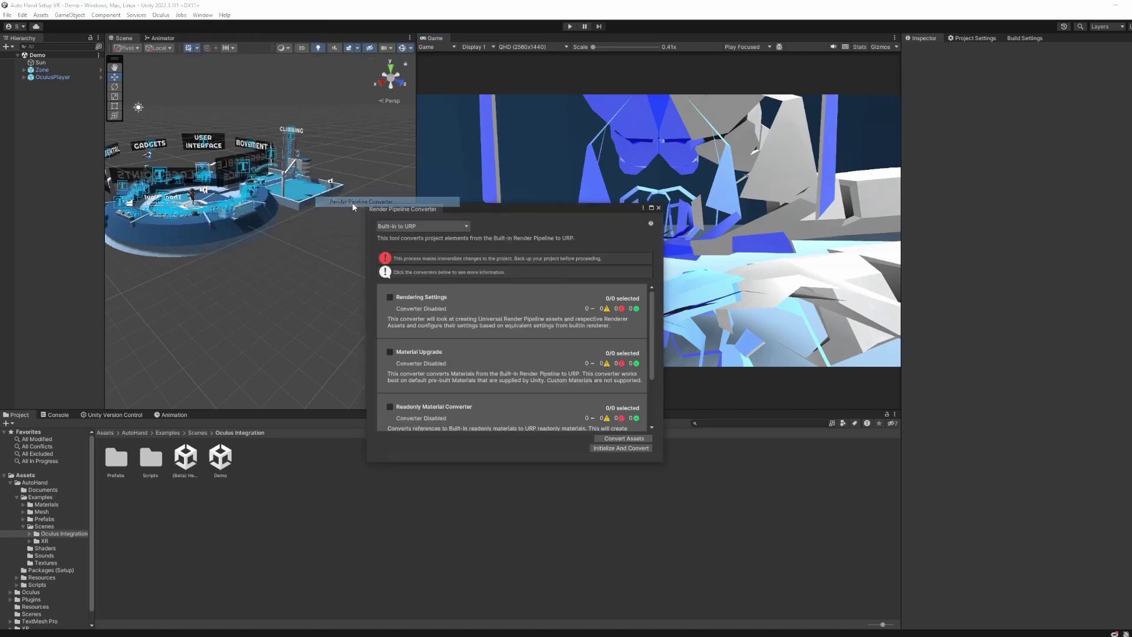
Step: Convert Rendering Settings and Material Upgrade assets to URP
{"action": "left_click", "coordinate": [268, 246]}
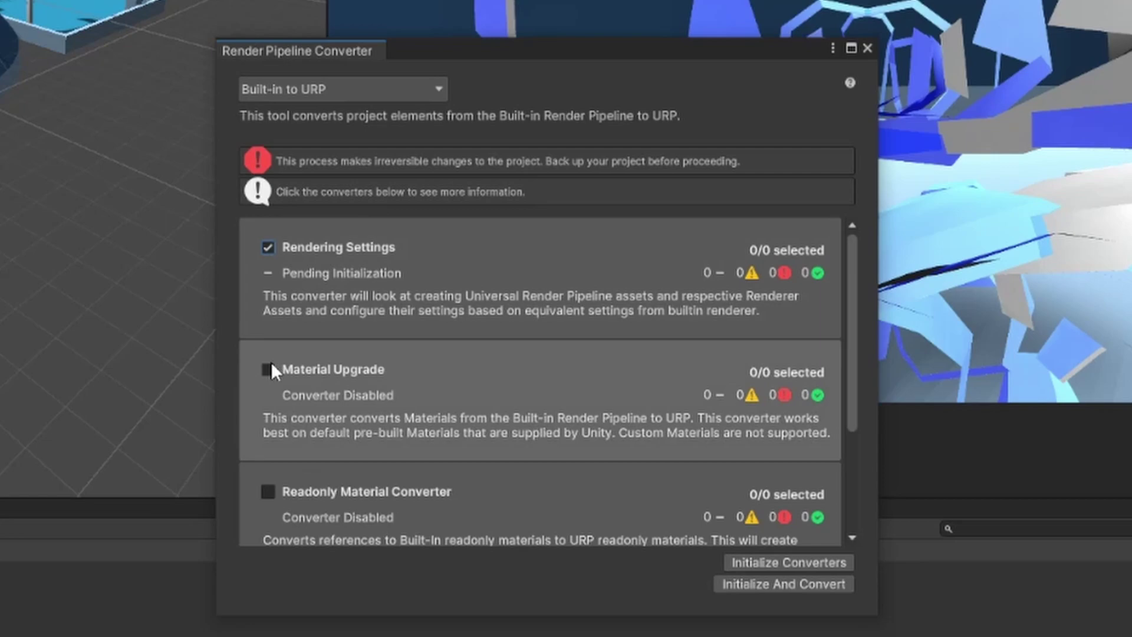
{"action": "left_click", "coordinate": [267, 369]}
{"action": "left_click", "coordinate": [736, 560]}
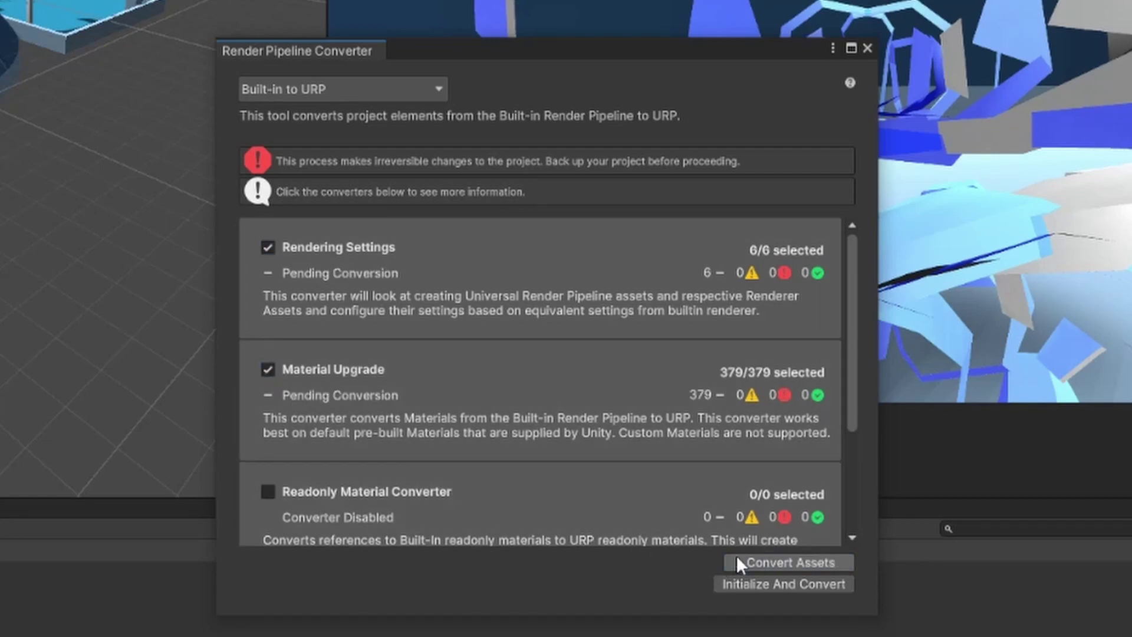
{"action": "left_click", "coordinate": [742, 559]}
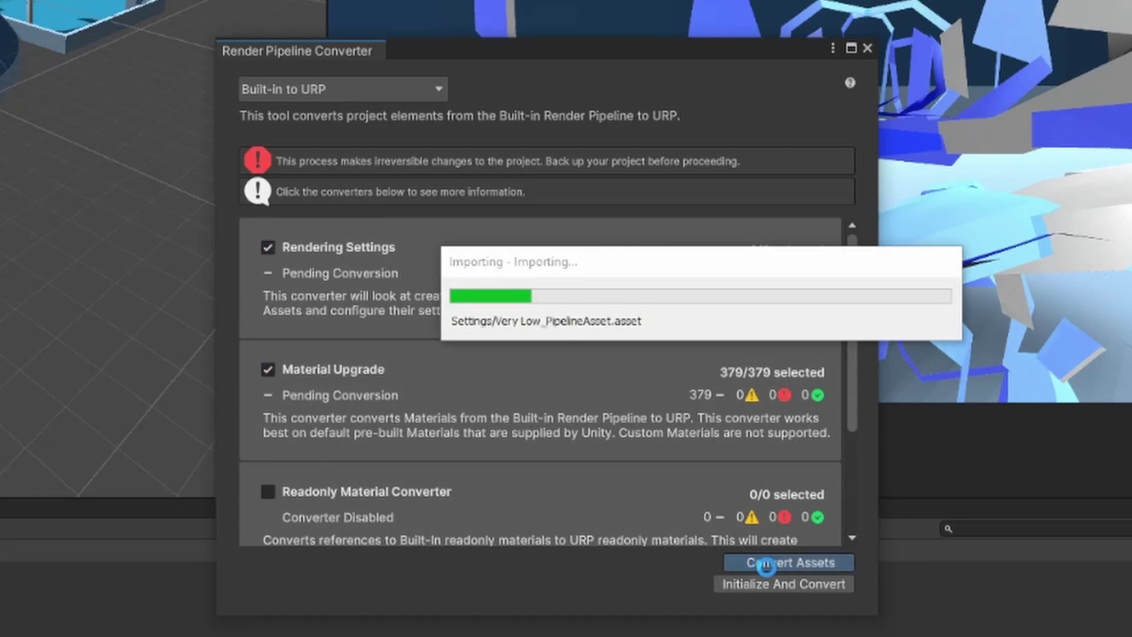